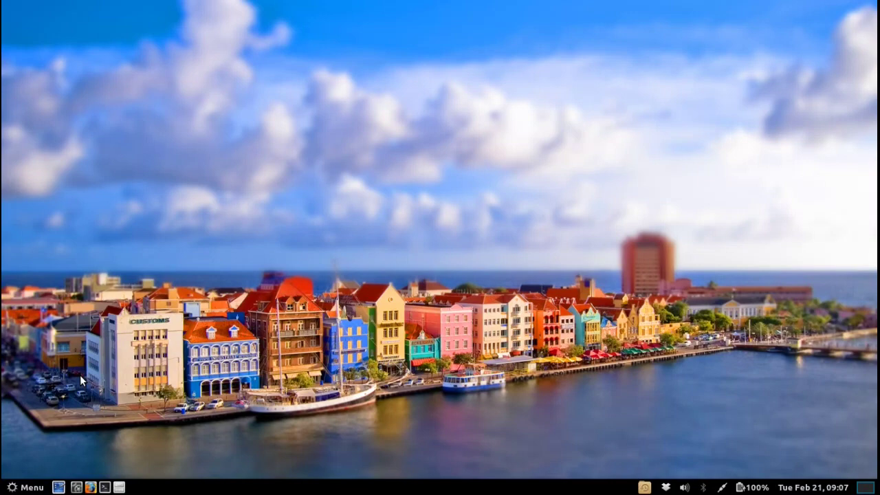
Open the Cinnamon applications menu from the bottom-left panel button, then close it again
click(27, 487)
click(44, 486)
click(29, 487)
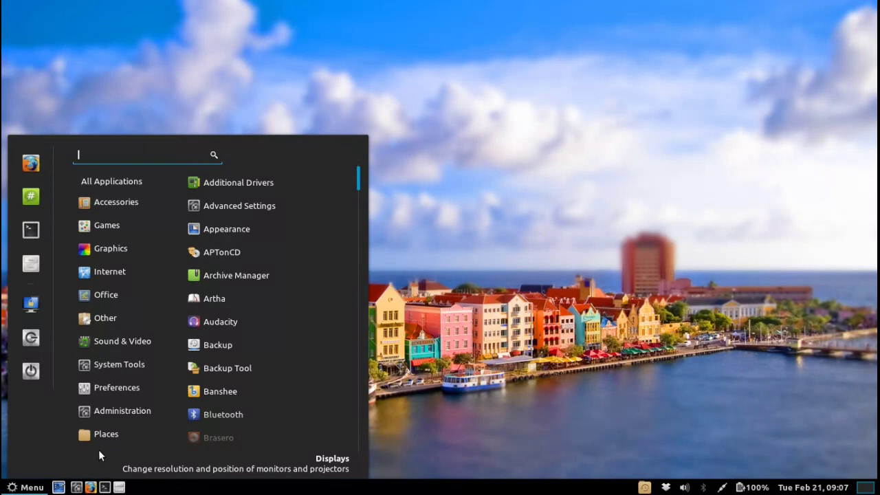
mouse_move(131, 332)
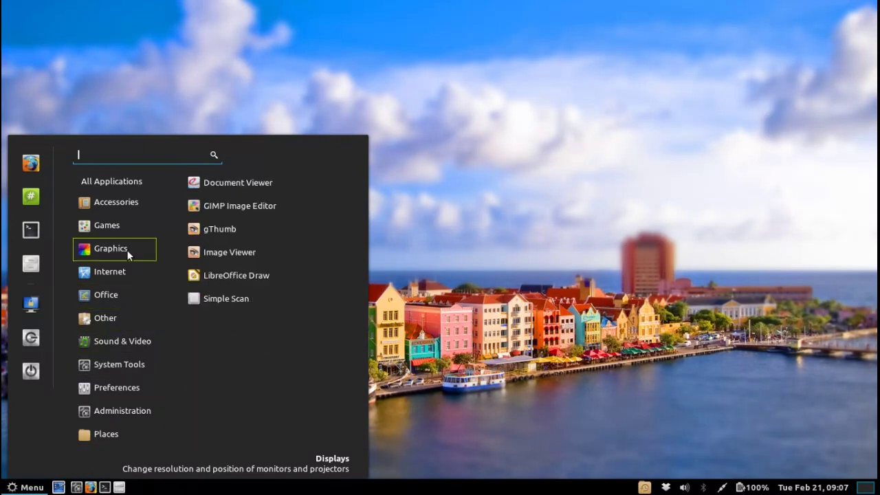
mouse_move(118, 180)
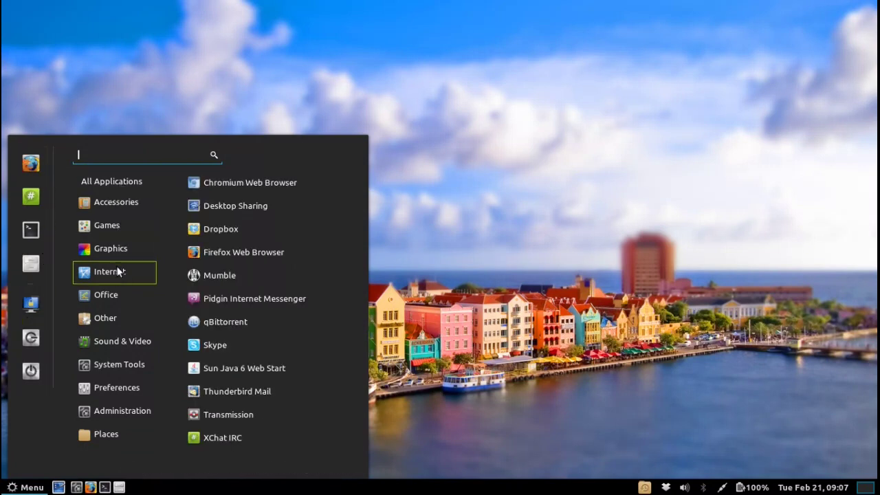
mouse_move(118, 303)
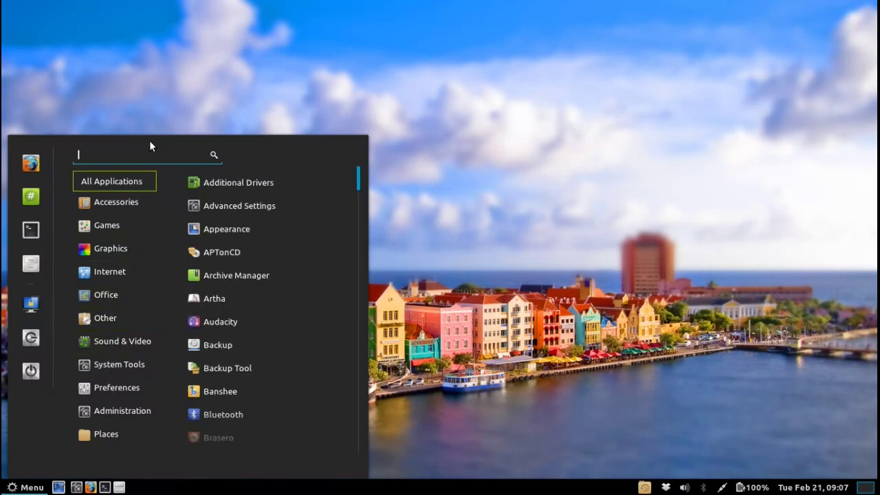
text(ema)
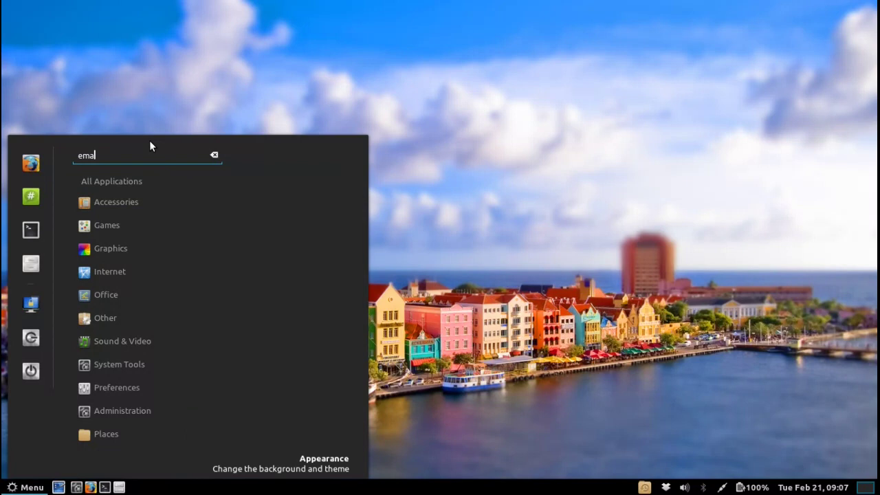
key(BackSpace)
key(BackSpace)
key(BackSpace)
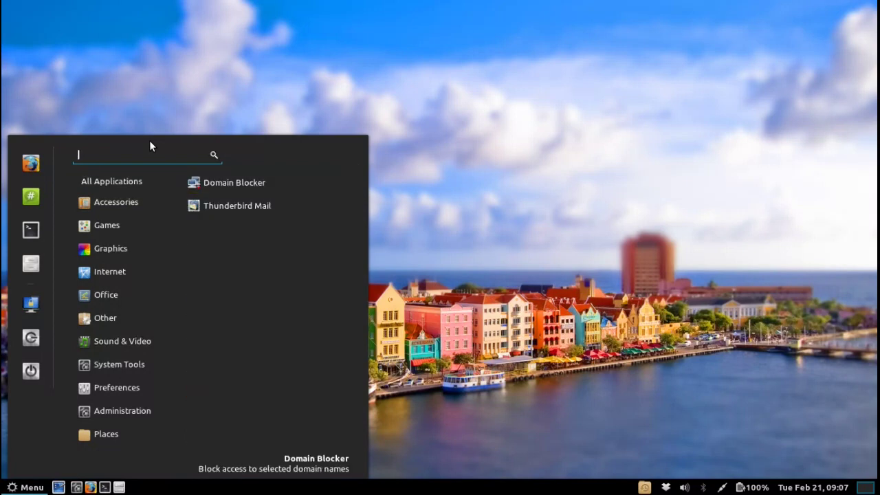
text(web)
key(BackSpace)
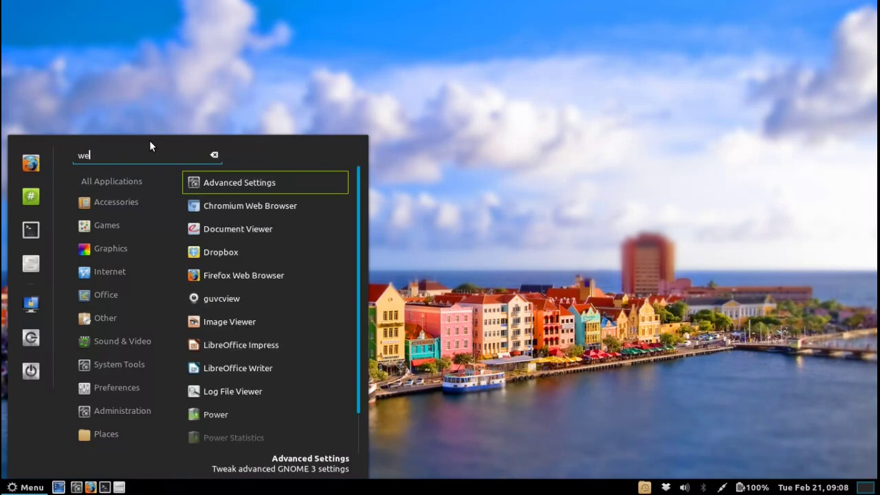
key(BackSpace)
key(BackSpace)
text(monito)
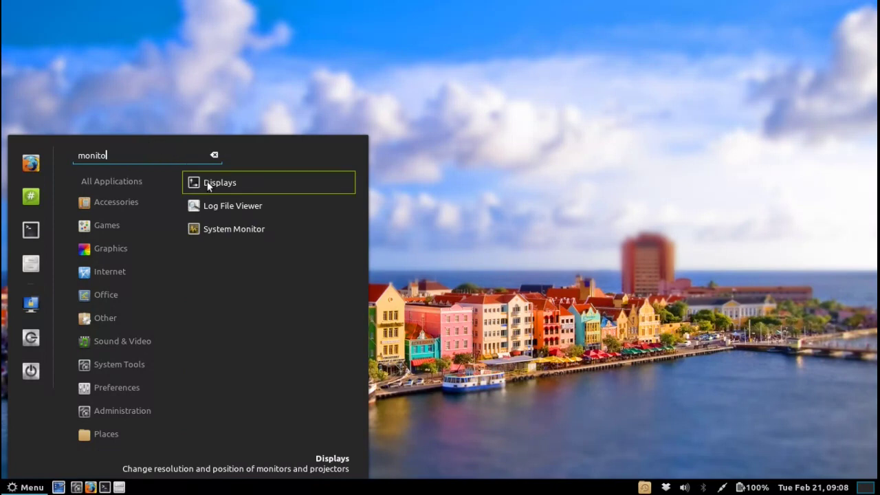
key(BackSpace)
key(BackSpace)
key(BackSpace)
key(BackSpace)
key(BackSpace)
key(BackSpace)
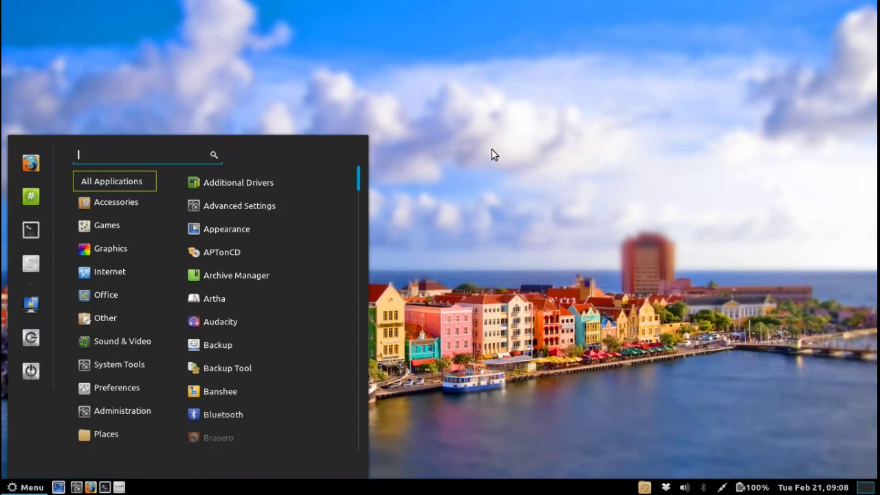
Close the menu, then check the Dropbox and date/calendar tray popups before dismissing them
click(373, 169)
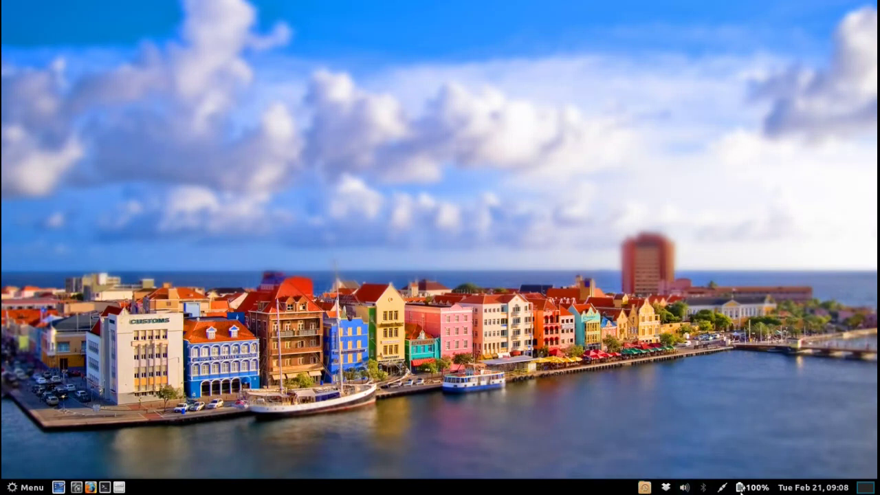
click(666, 489)
click(666, 489)
click(777, 488)
mouse_move(722, 488)
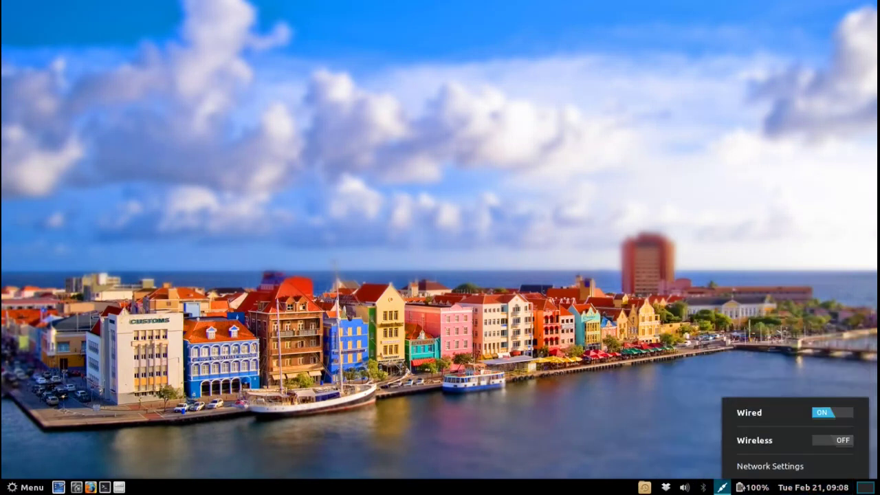
mouse_move(760, 490)
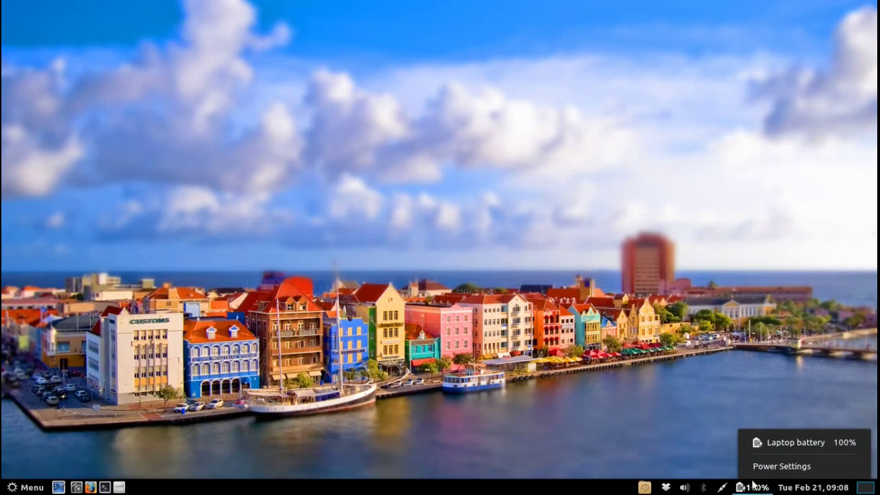
click(705, 449)
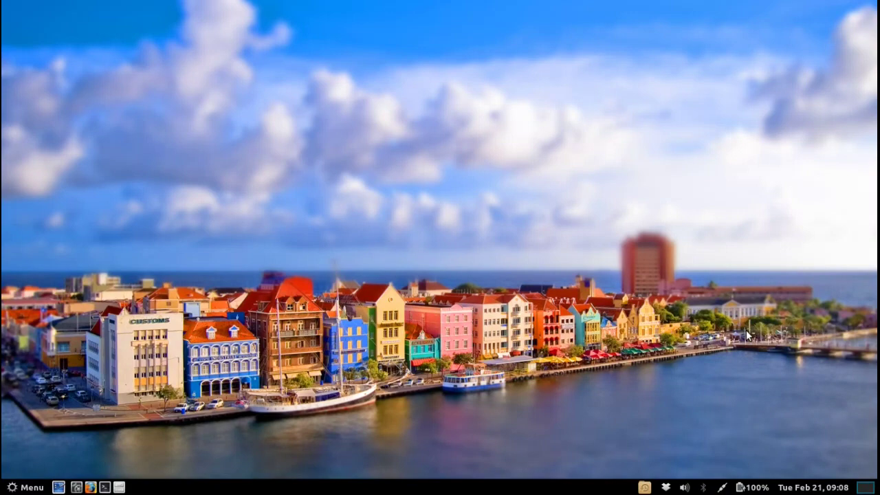
Launch Chromium and load the suggested Cinnamon website, scrolling over its front page
click(90, 487)
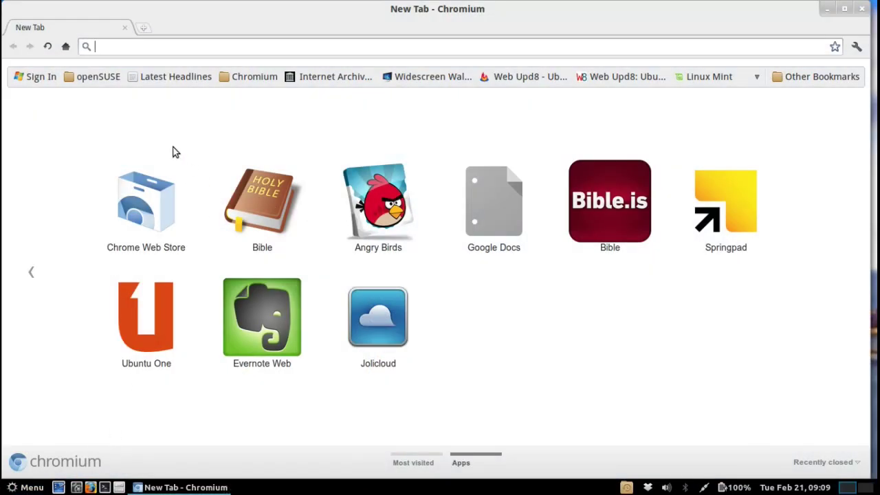
text(cinnamon.linuxmint.com)
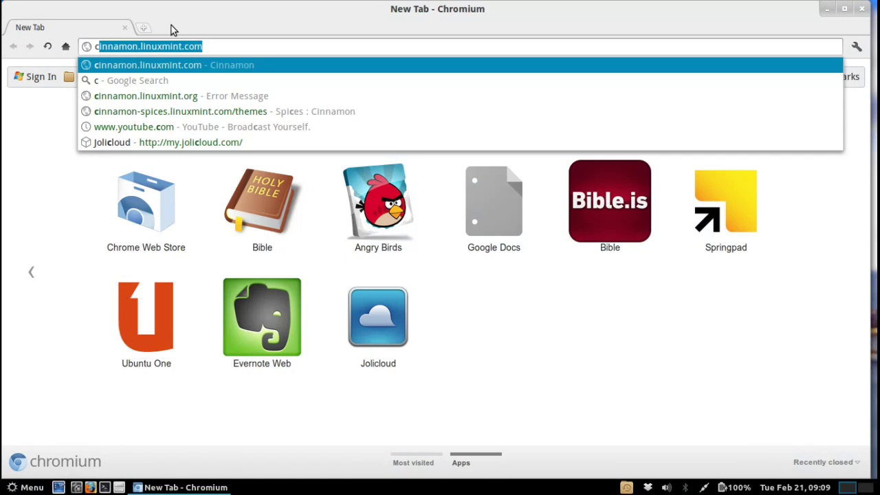
key(Return)
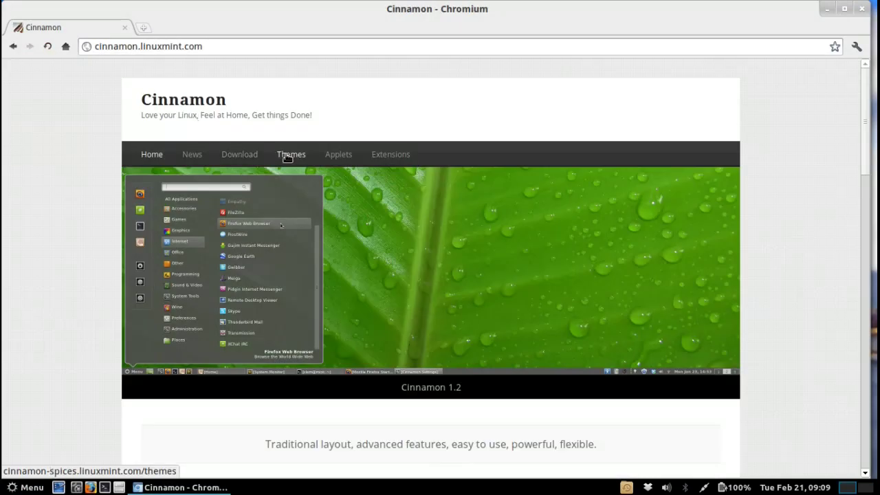
scroll(82, 154, down, 1)
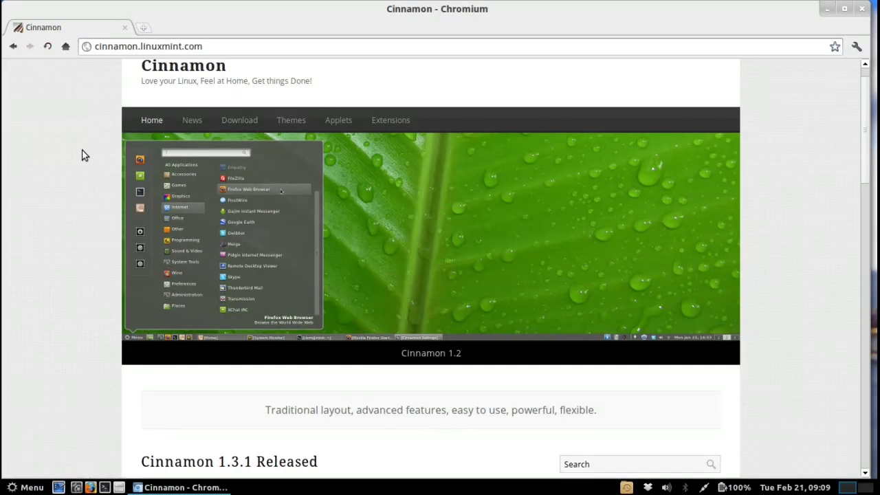
scroll(82, 154, up, 1)
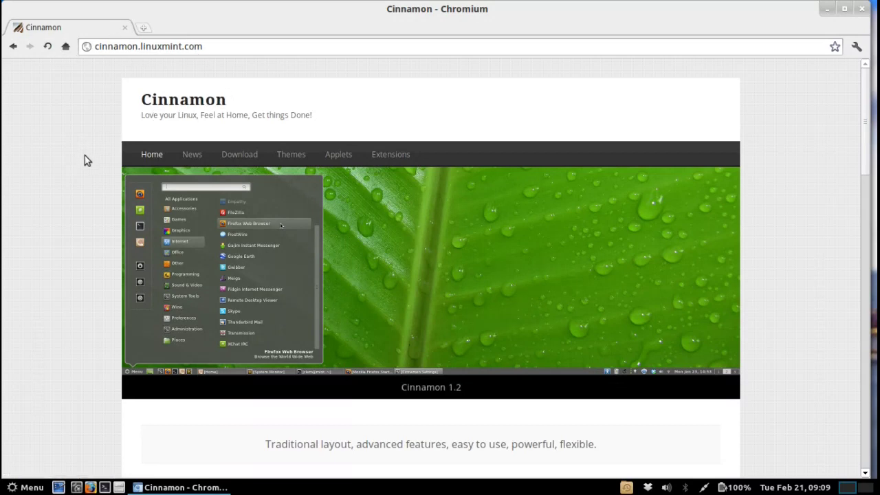
scroll(85, 159, down, 5)
scroll(85, 160, up, 5)
Open the Cinnamon themes page and scroll through the listed themes
click(286, 154)
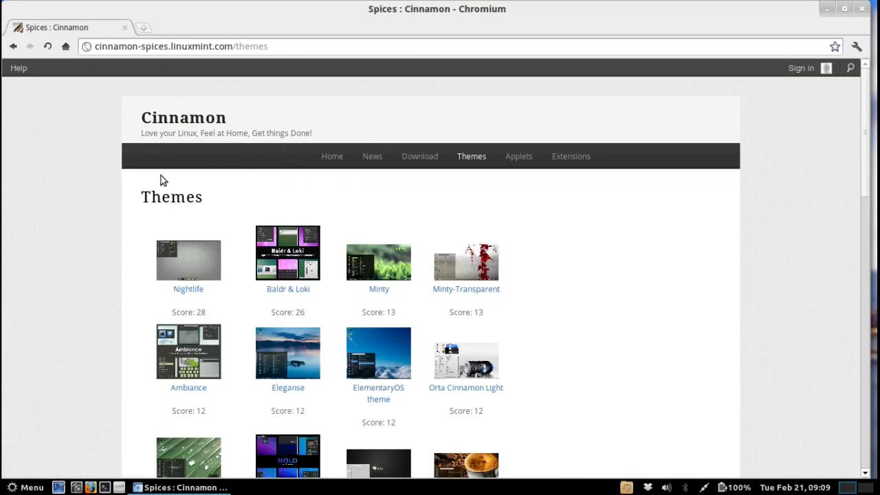
scroll(99, 213, down, 3)
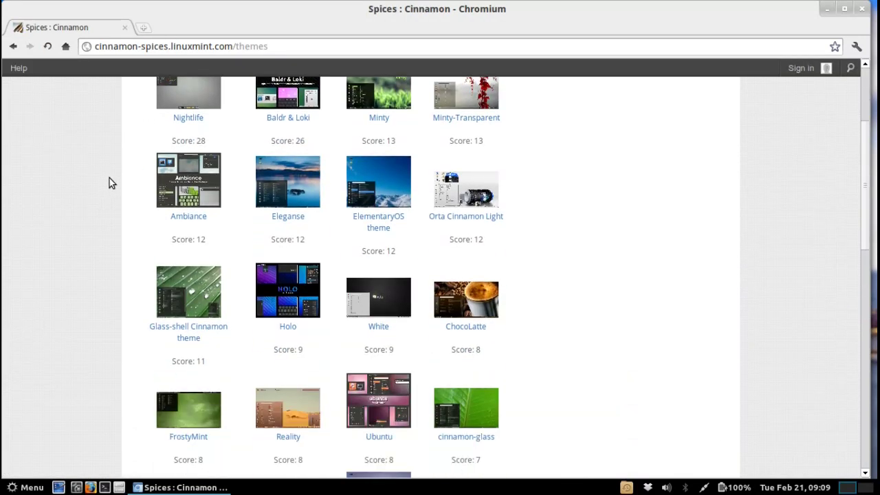
scroll(109, 178, down, 5)
scroll(108, 174, down, 2)
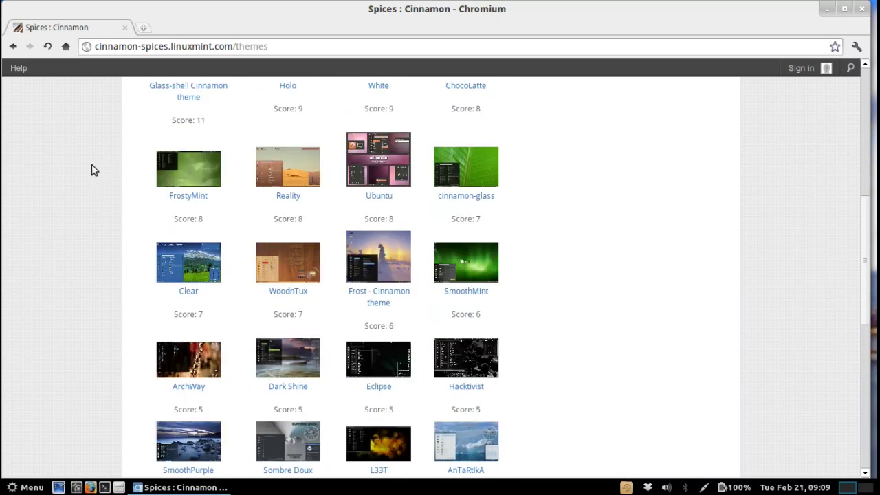
scroll(101, 174, down, 5)
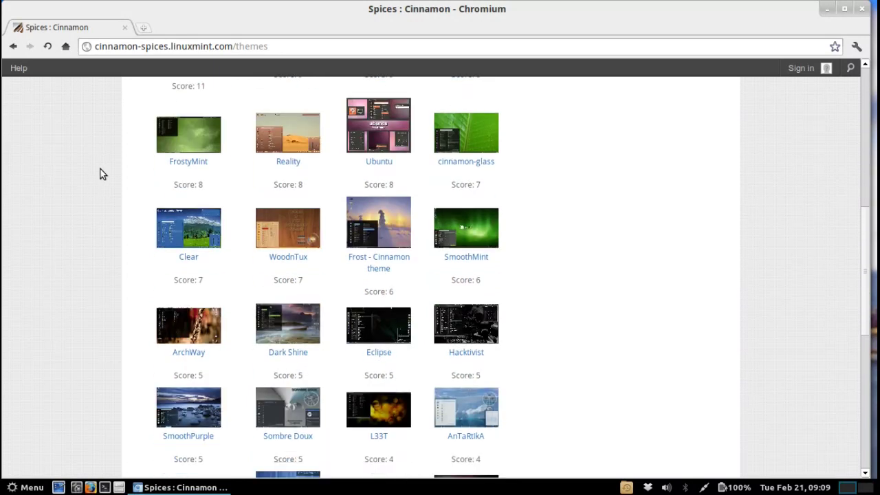
scroll(105, 171, down, 3)
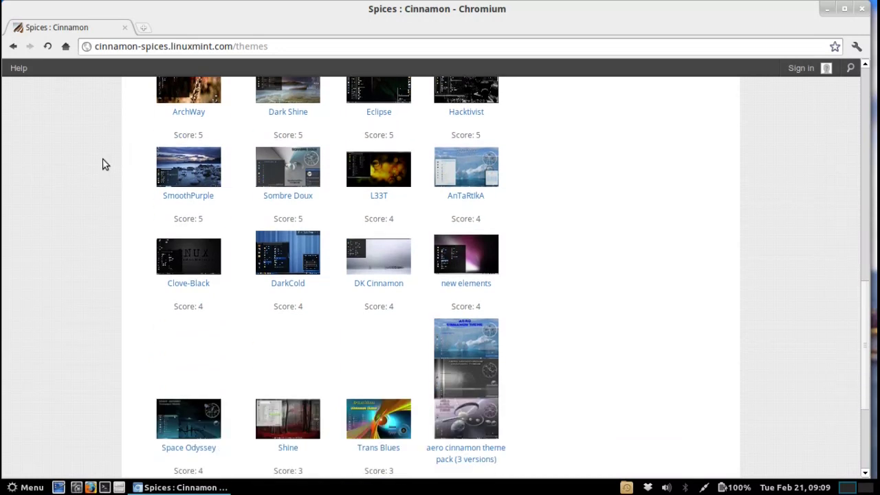
scroll(104, 164, down, 4)
scroll(104, 164, down, 2)
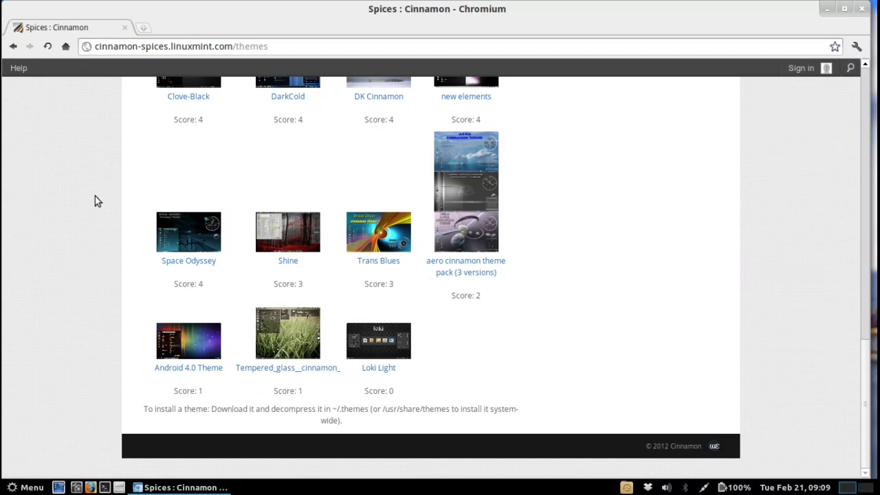
scroll(95, 196, up, 15)
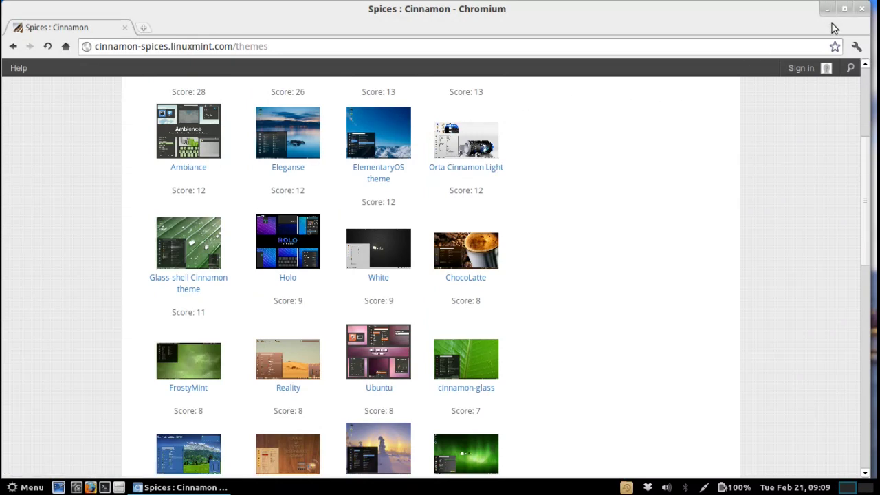
Un-maximize and reposition the browser window, then close it
drag(571, 23, 506, 57)
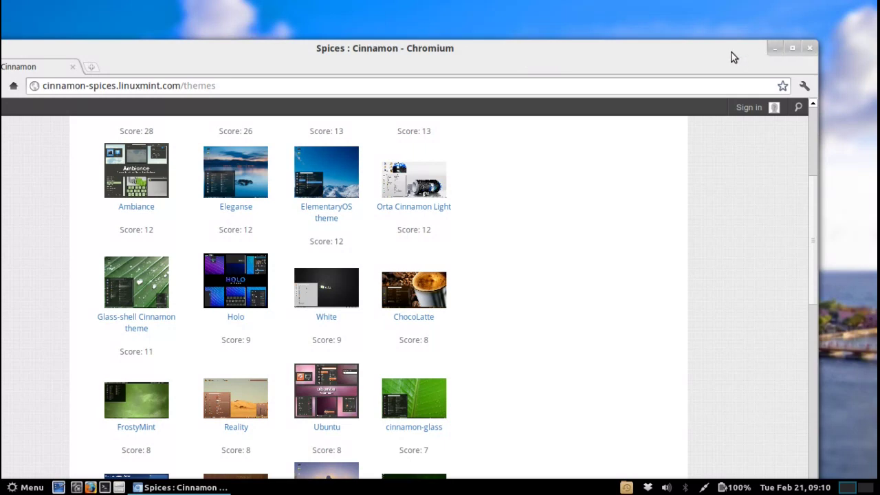
mouse_move(731, 52)
mouse_down()
mouse_move(762, 44)
mouse_move(740, 19)
mouse_move(733, 37)
mouse_up()
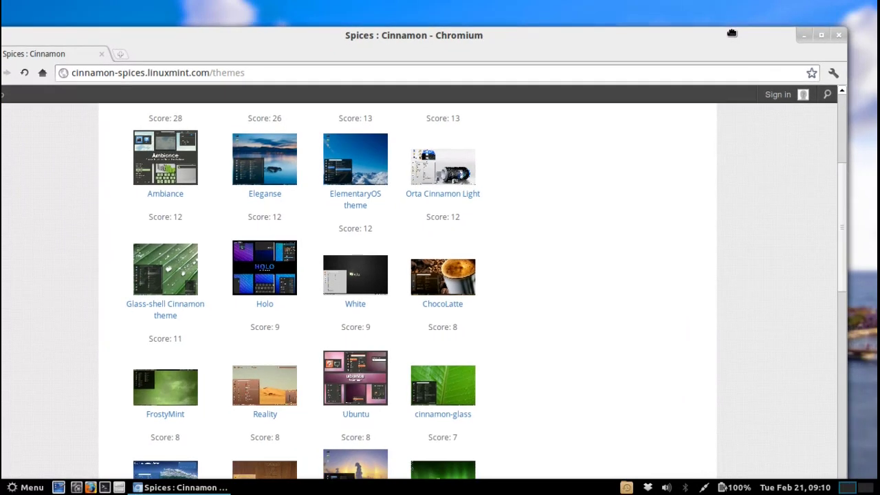
click(837, 37)
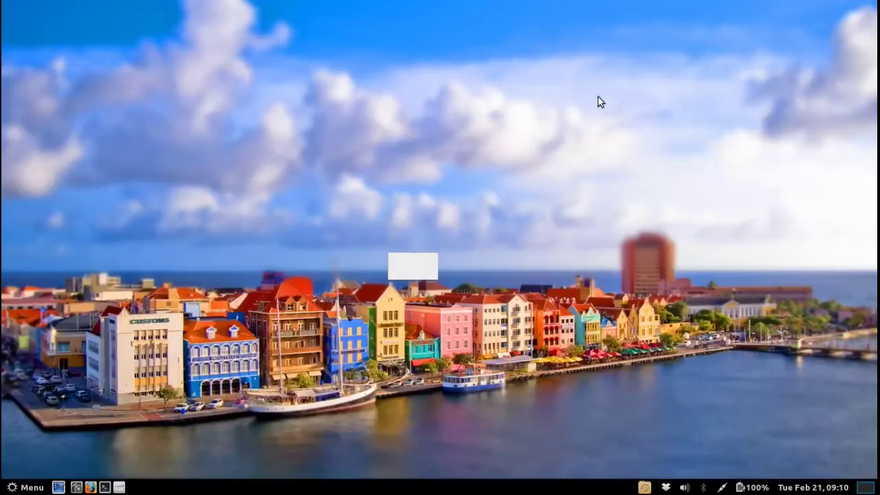
click(119, 488)
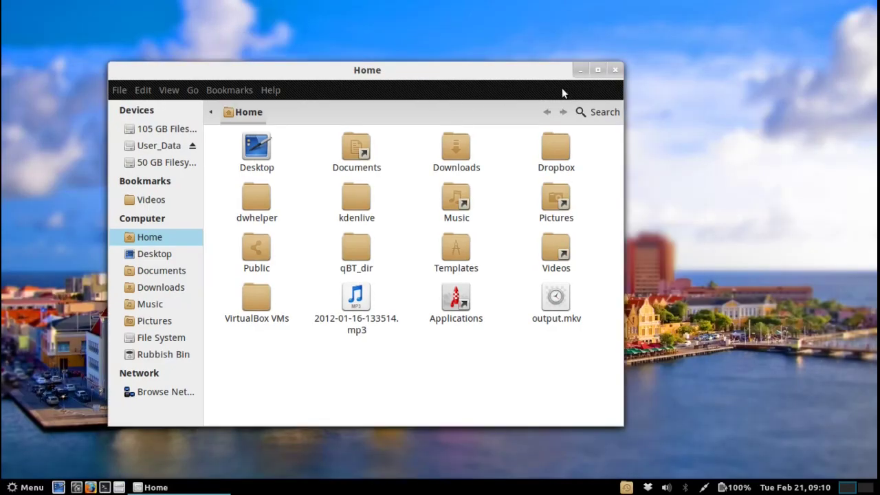
click(230, 90)
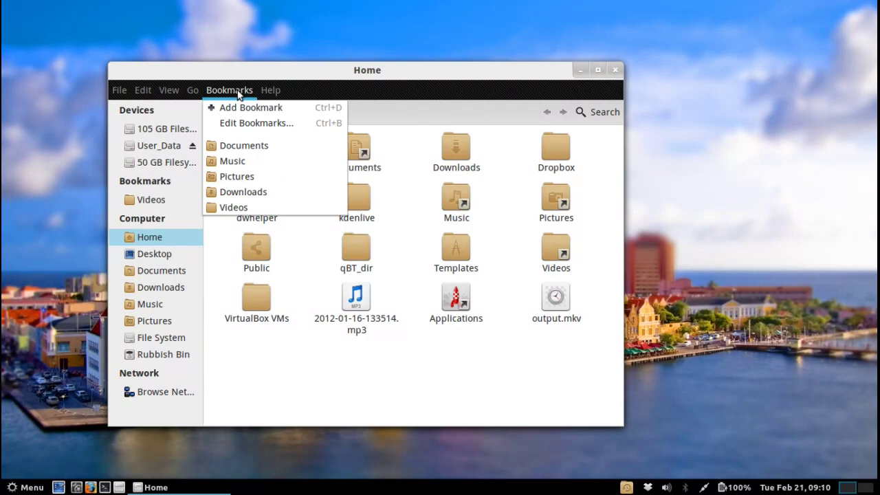
click(119, 90)
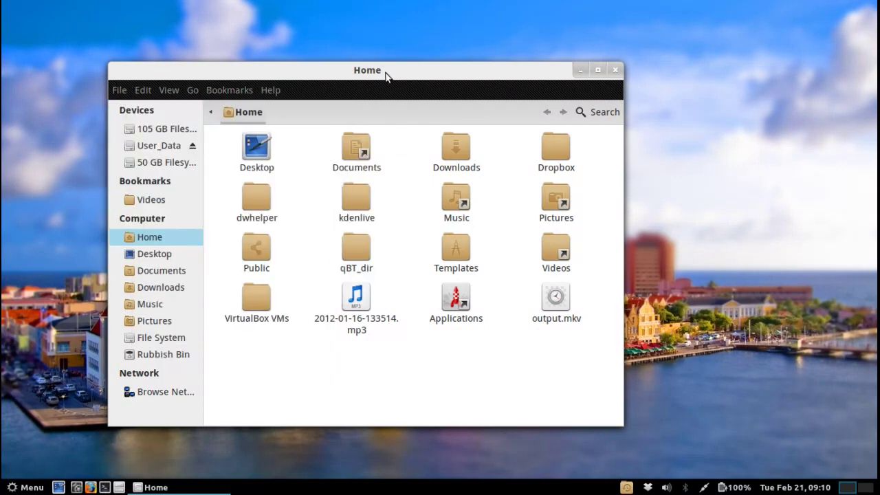
click(616, 70)
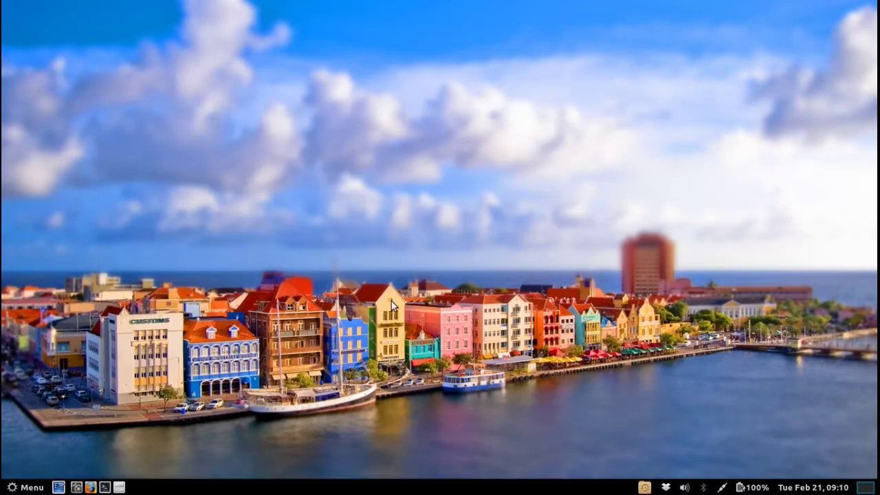
Open Cinnamon Settings and review the desktop layouts, keeping Traditional
click(76, 488)
drag(448, 100, 420, 80)
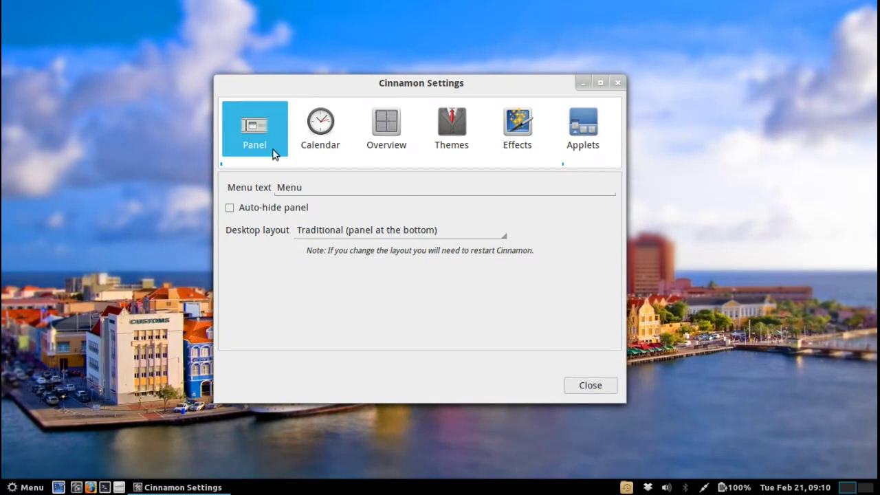
click(329, 234)
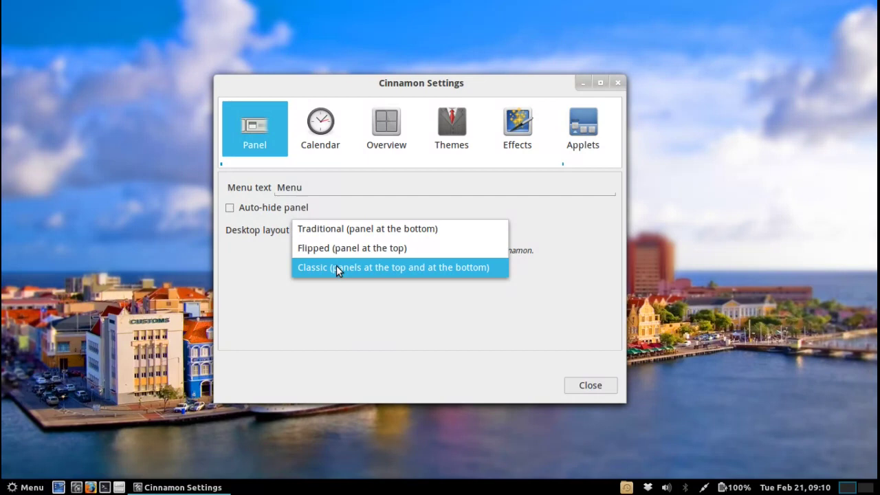
click(256, 285)
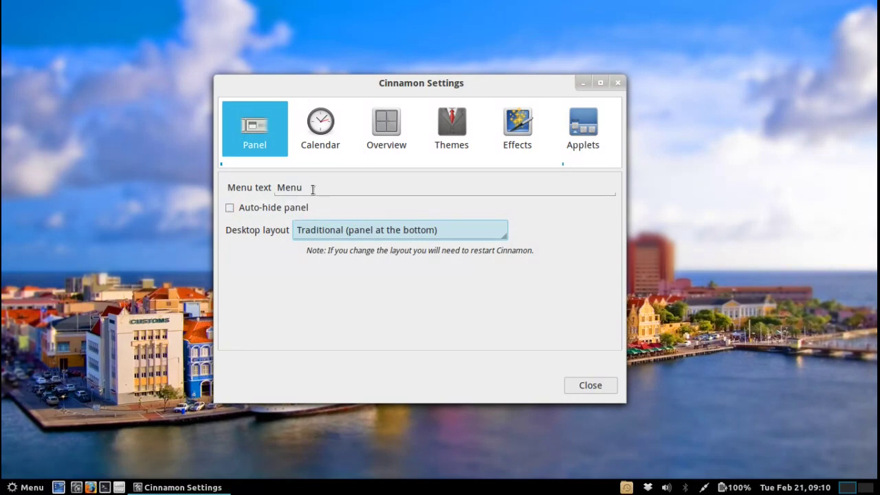
Clear the panel menu label, check the menu, restore 'Menu', and view Calendar formats
drag(314, 189, 255, 181)
key(BackSpace)
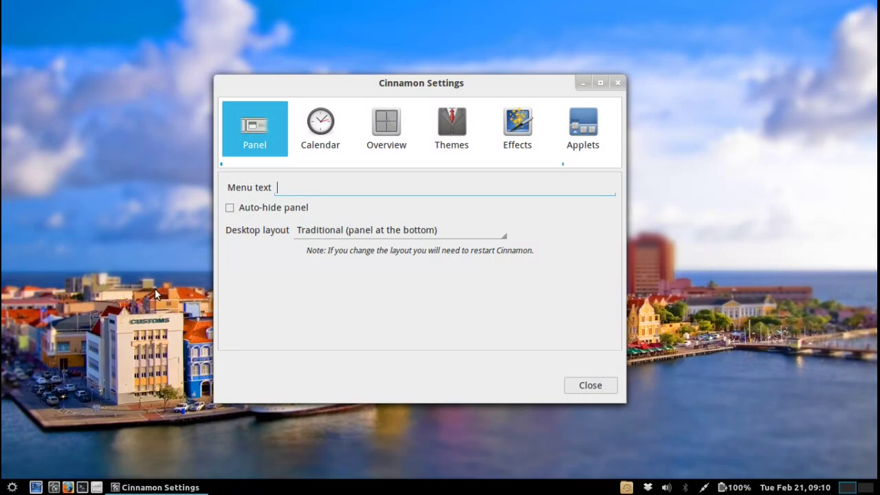
click(20, 489)
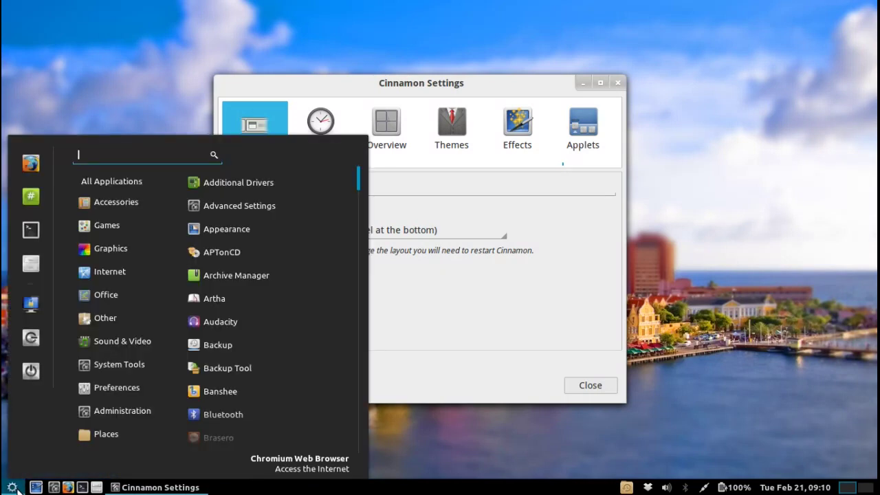
click(21, 488)
click(305, 187)
text(Menu)
click(325, 117)
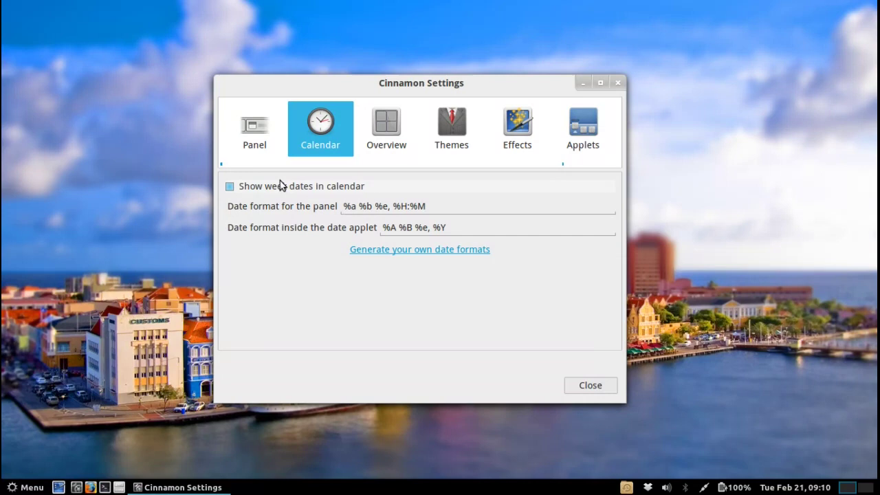
Show the Overview page, with the overview icon hidden and the hot corner enabled
click(397, 137)
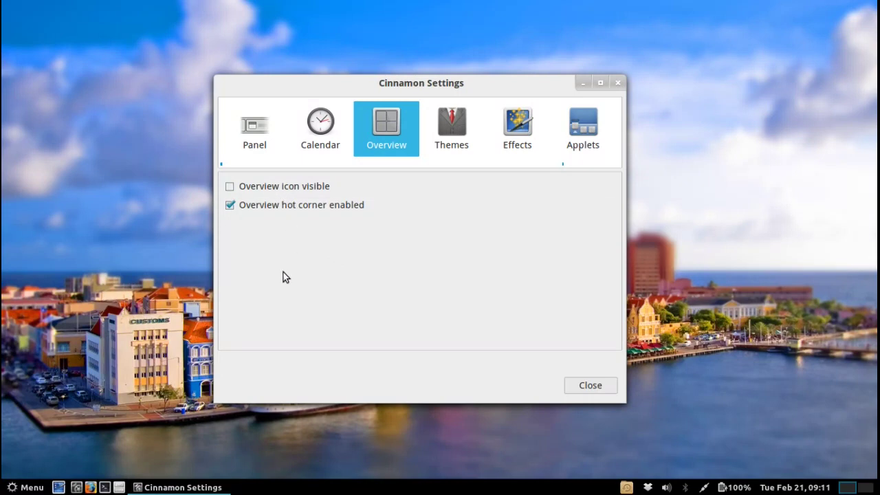
Open the Home folder and arrange it to the right of Cinnamon Settings
click(119, 487)
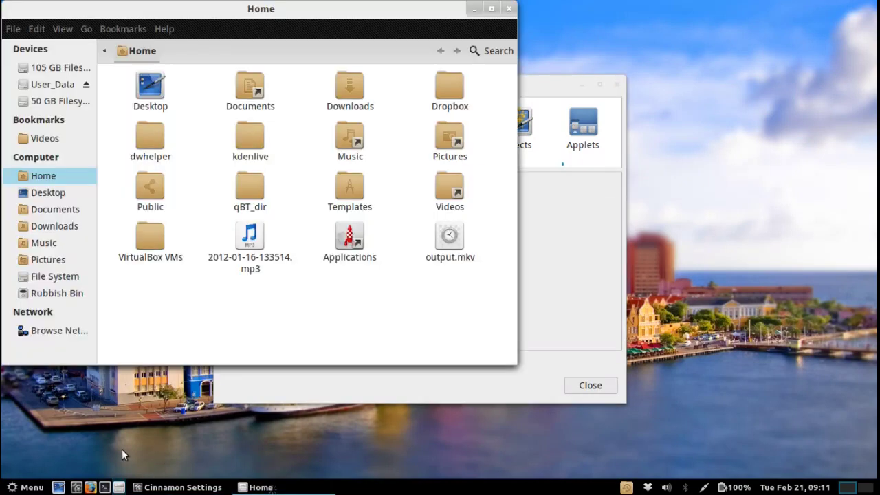
drag(221, 25, 550, 98)
drag(314, 81, 200, 50)
click(552, 94)
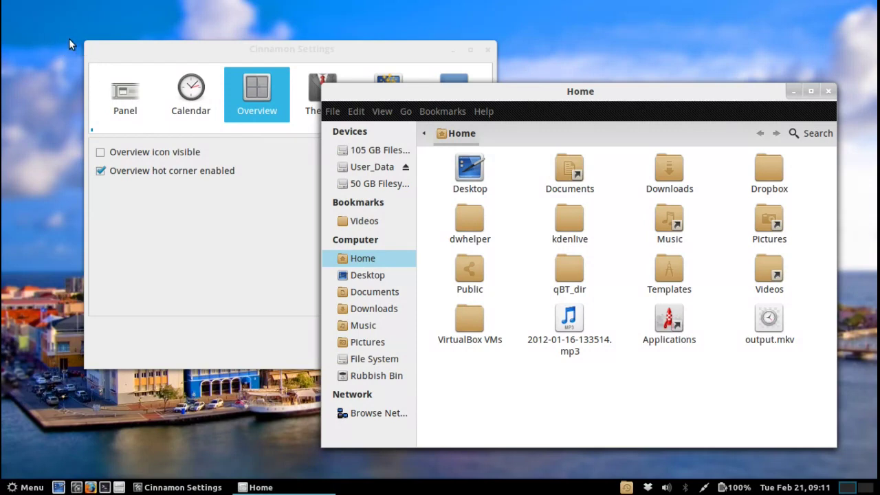
Trigger the top-left hot-corner overview, return with Home in front, then raise Cinnamon Settings
mouse_move(2, 4)
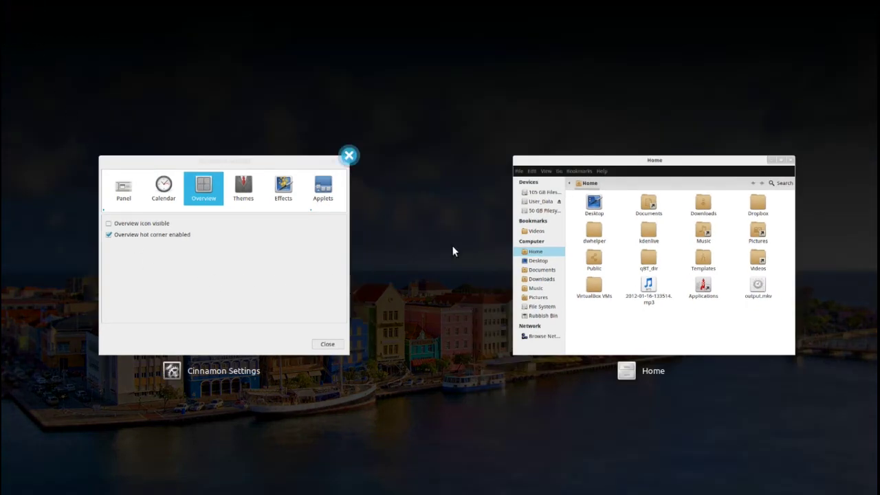
mouse_move(297, 229)
mouse_move(563, 190)
click(619, 255)
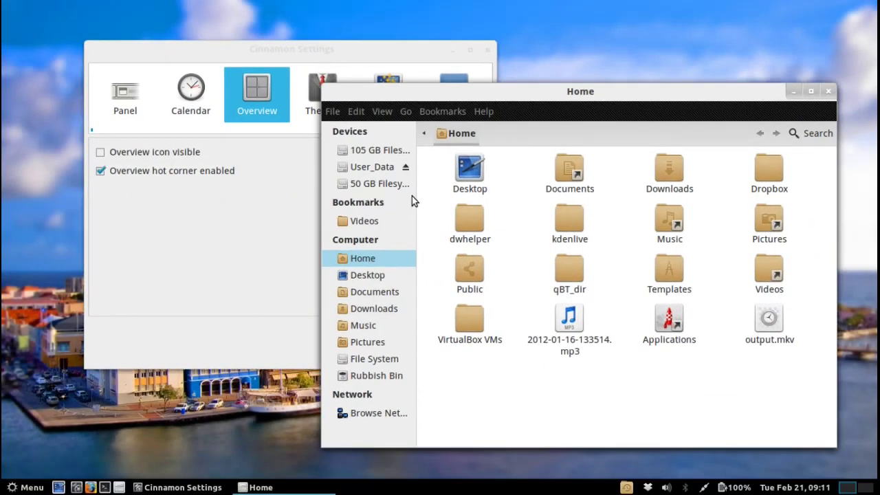
click(270, 49)
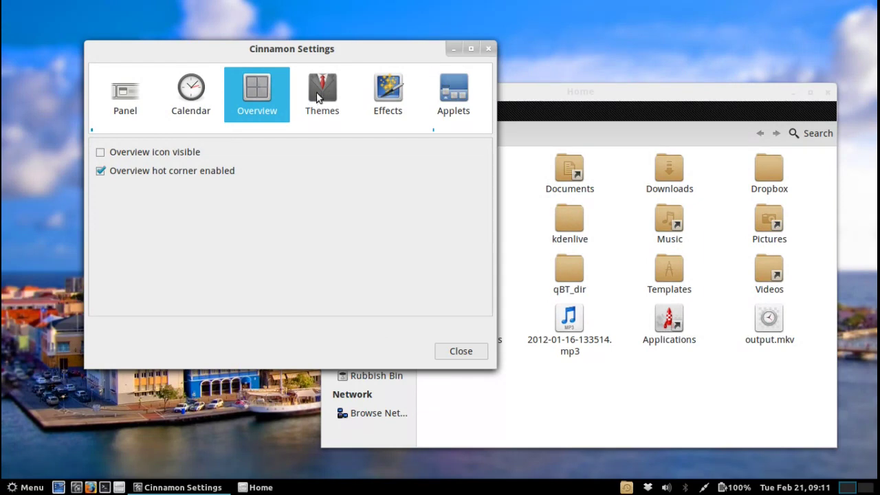
View Themes and Effects, keeping Scale with easeInBack for closing windows, then view Applets
click(320, 96)
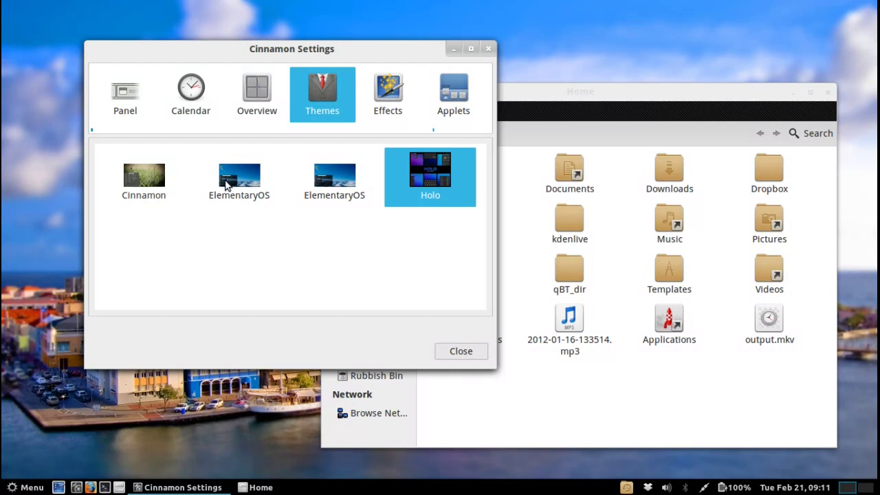
click(388, 86)
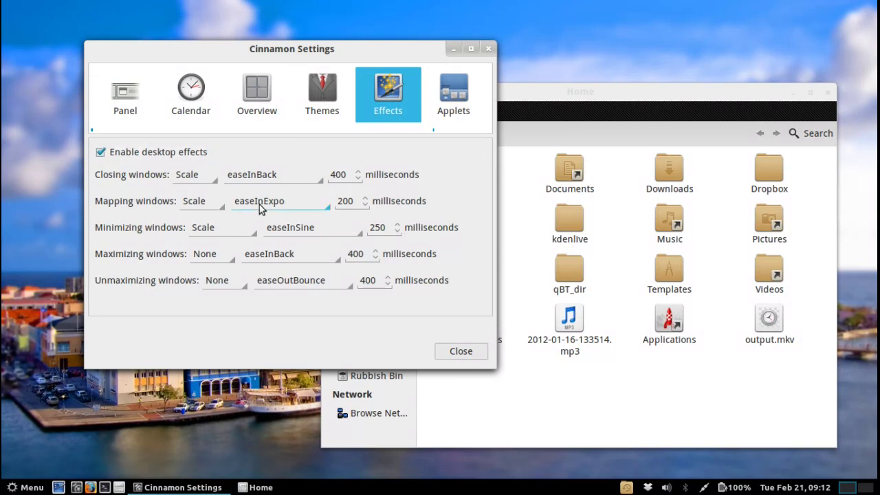
click(197, 175)
click(200, 173)
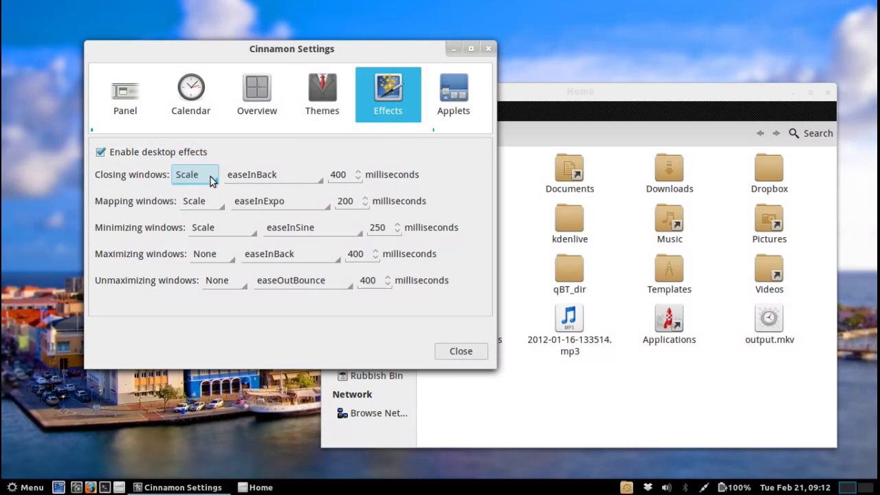
click(269, 173)
click(268, 174)
click(268, 173)
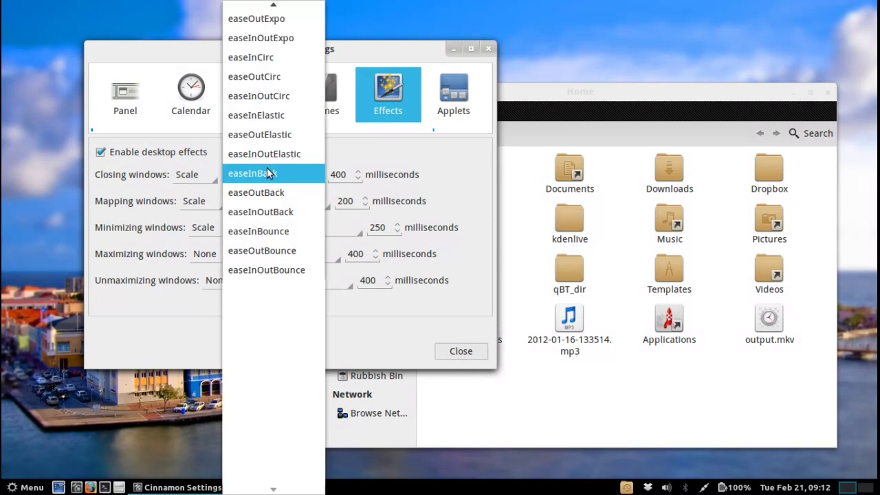
click(268, 173)
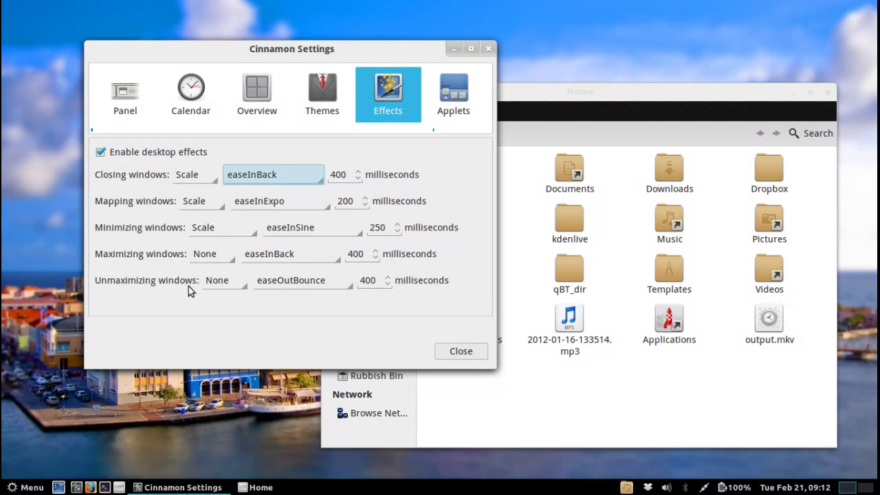
click(450, 103)
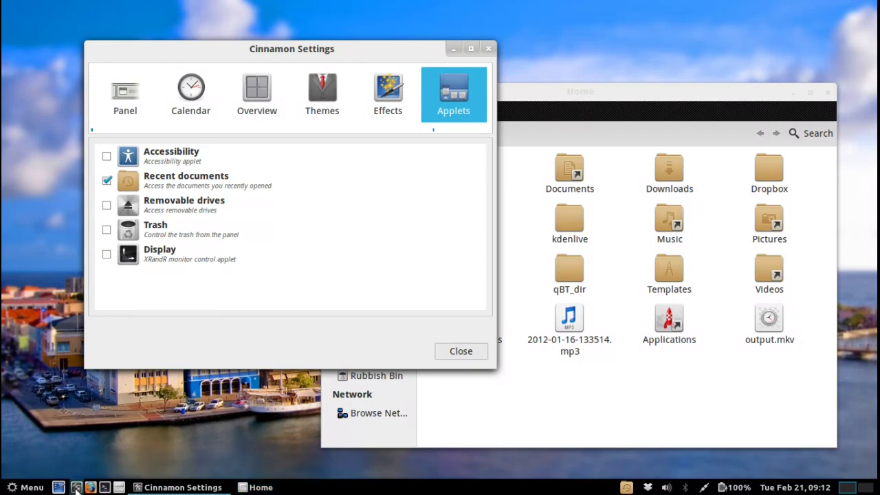
Launch Chromium Web Browser from the application menu's Internet category
click(27, 487)
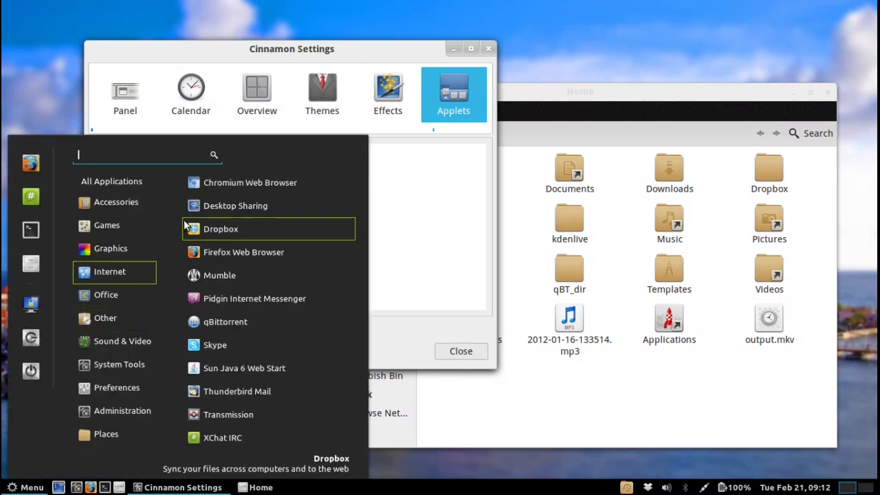
mouse_move(110, 250)
mouse_move(113, 275)
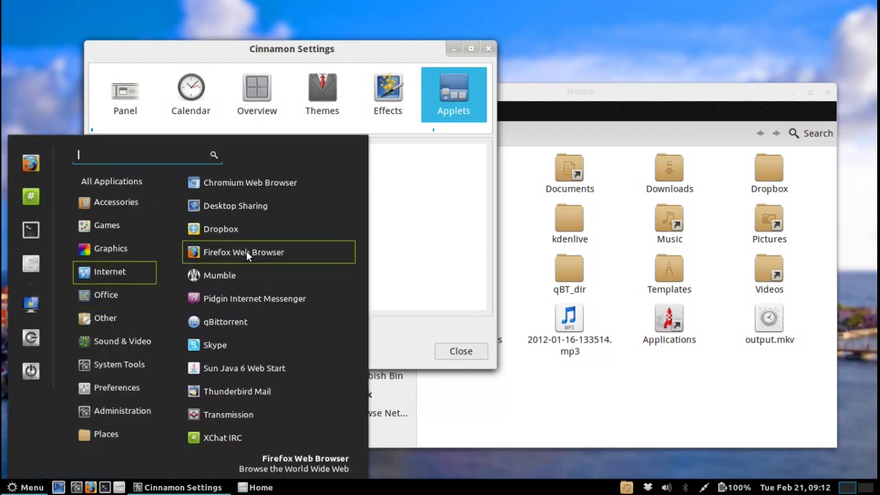
click(258, 181)
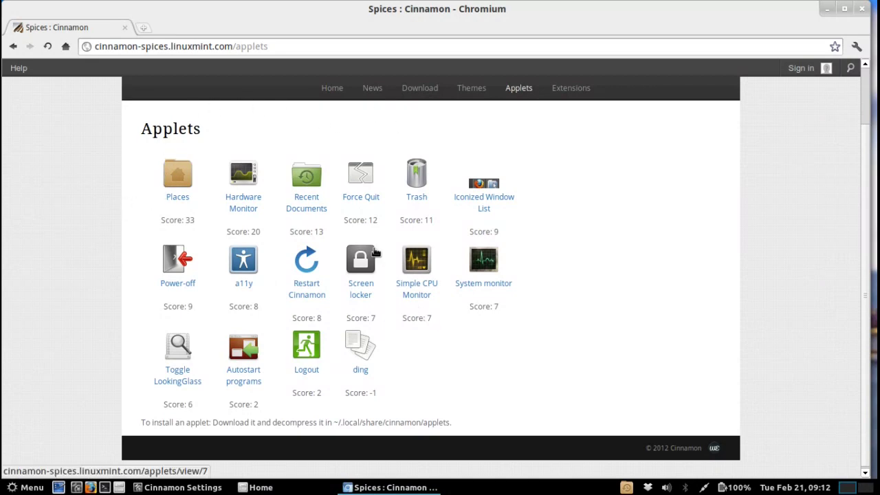
Switch windows with Alt+Tab and open the Spices site's Extensions page
key(alt+Tab)
key(alt+Tab)
key(alt+Tab)
key(alt+Tab)
key(alt+Tab)
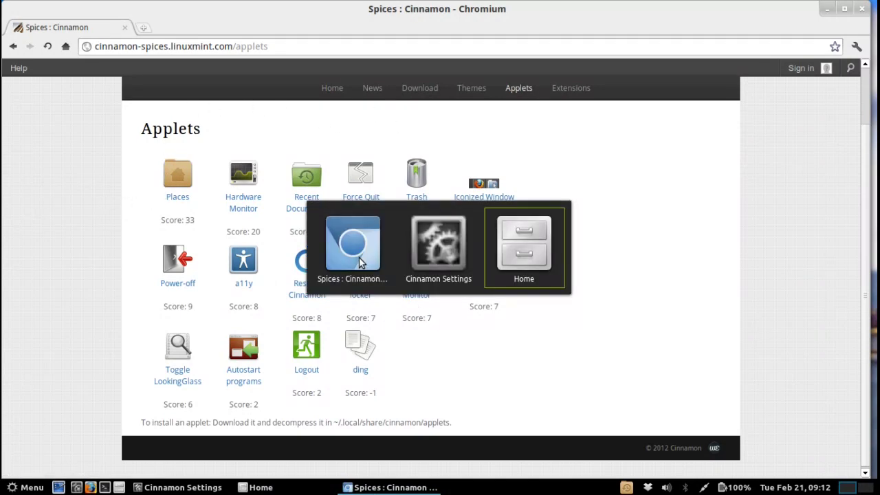
key(alt+Tab)
key(alt+Tab)
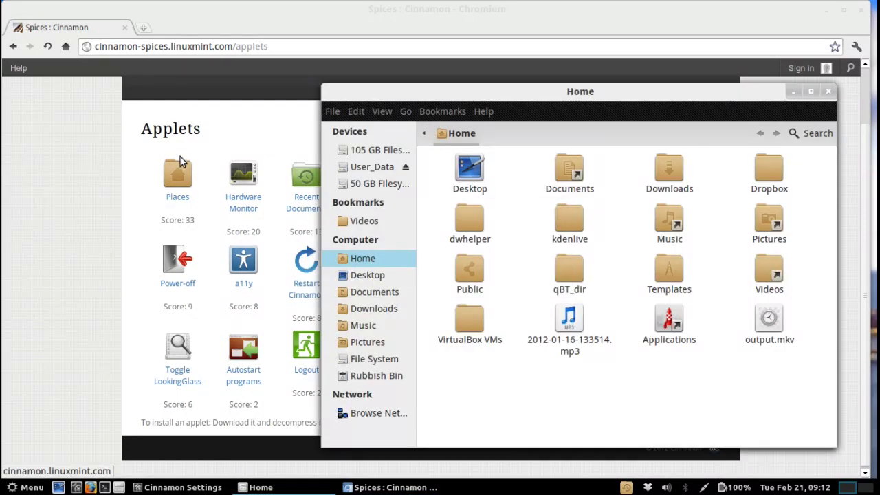
click(51, 155)
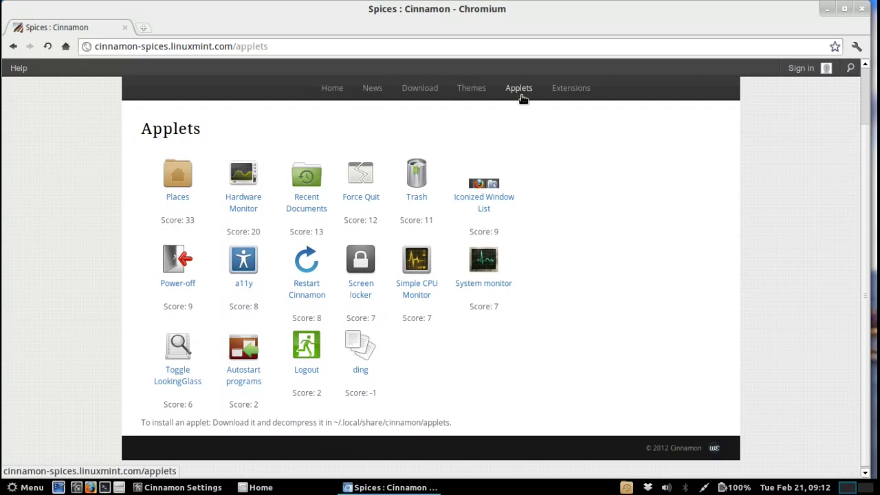
drag(571, 87, 567, 94)
click(566, 95)
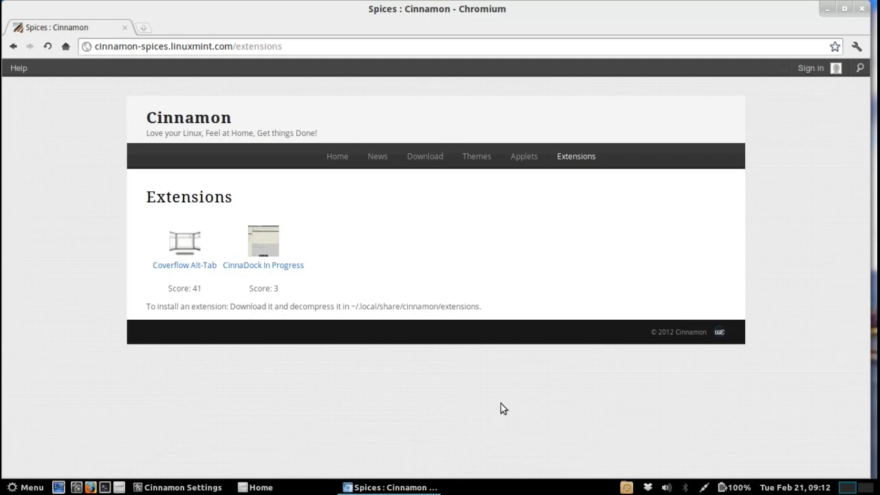
Toggle show-desktop and restore the browser twice, then unmaximize Chromium
click(864, 491)
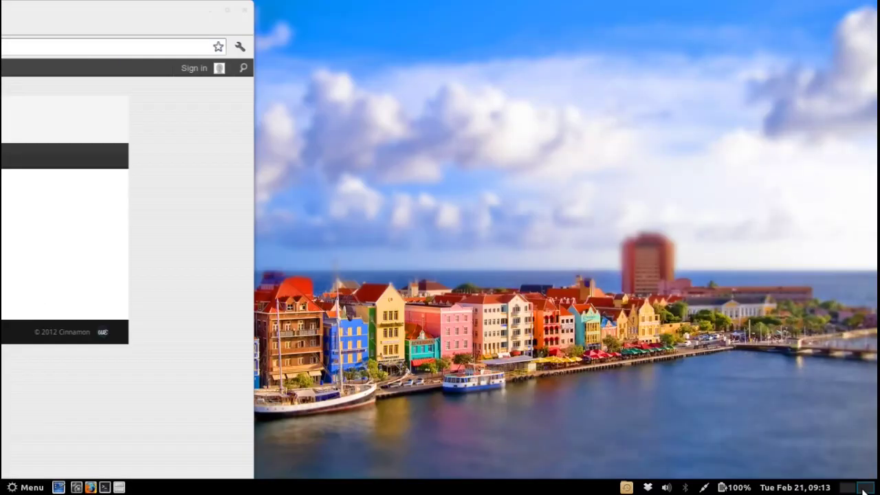
click(846, 489)
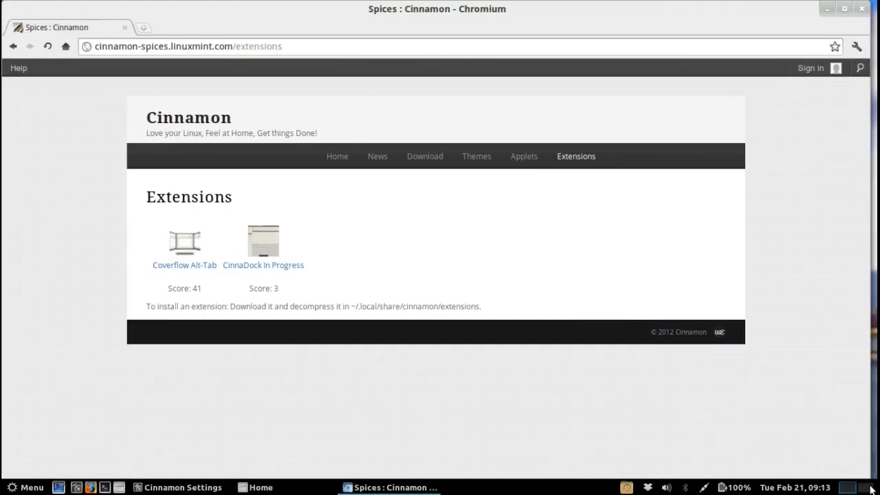
click(870, 490)
click(851, 489)
double_click(820, 6)
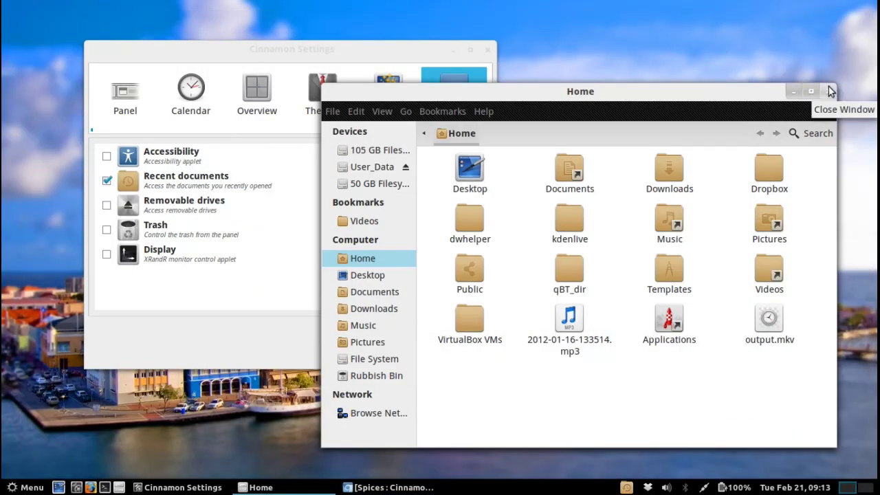
Close the Home and Cinnamon Settings windows, restore Chromium, and open the Cinnamon Download page
click(830, 91)
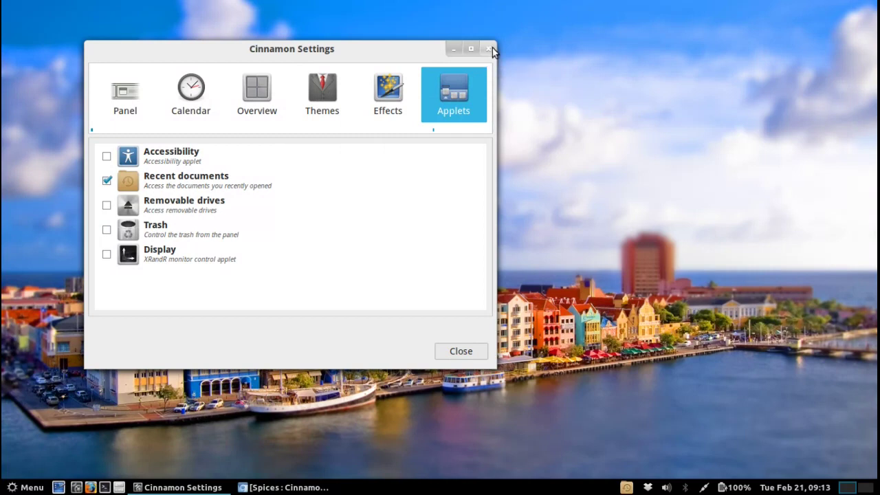
click(493, 47)
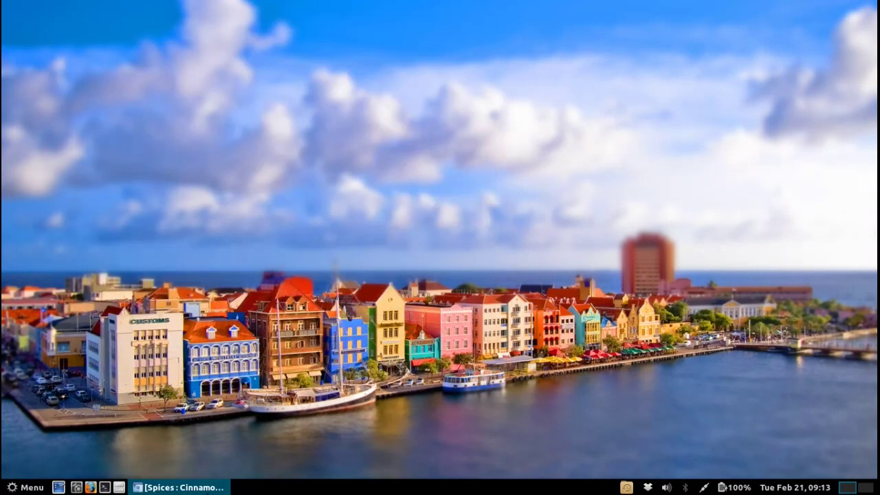
click(181, 487)
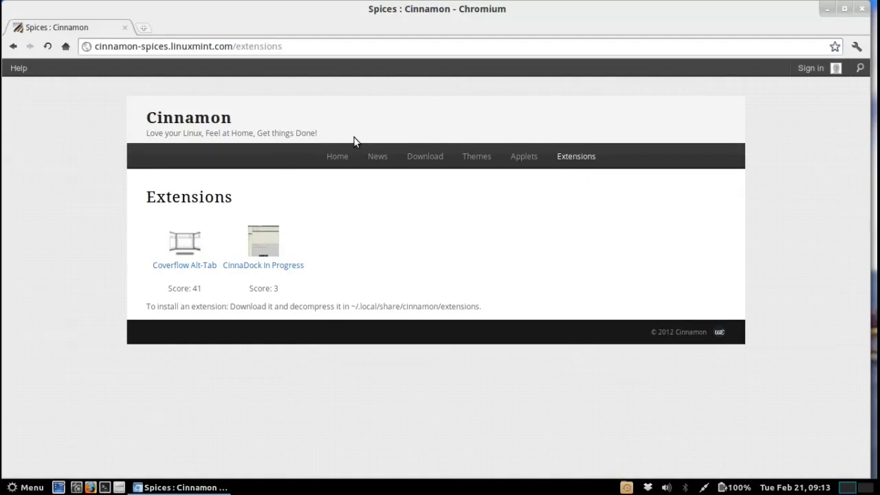
click(428, 163)
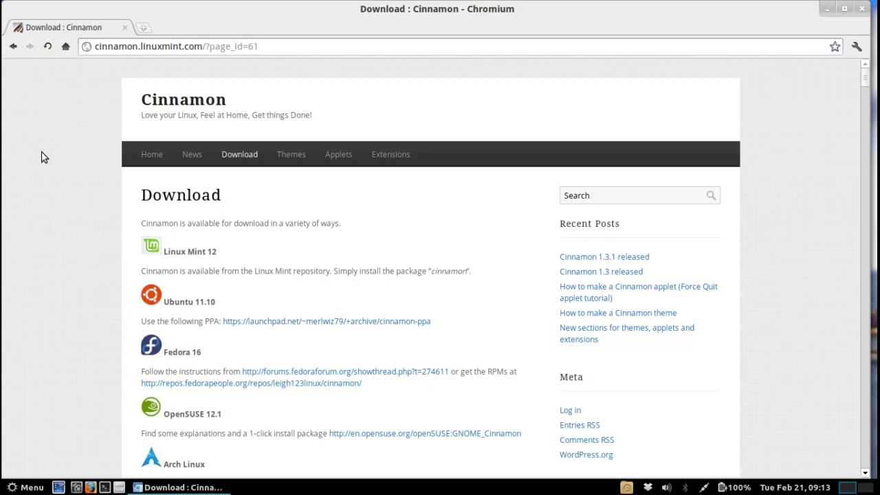
Scroll through the Download page's distribution install sections to the comments and back up
scroll(48, 165, down, 3)
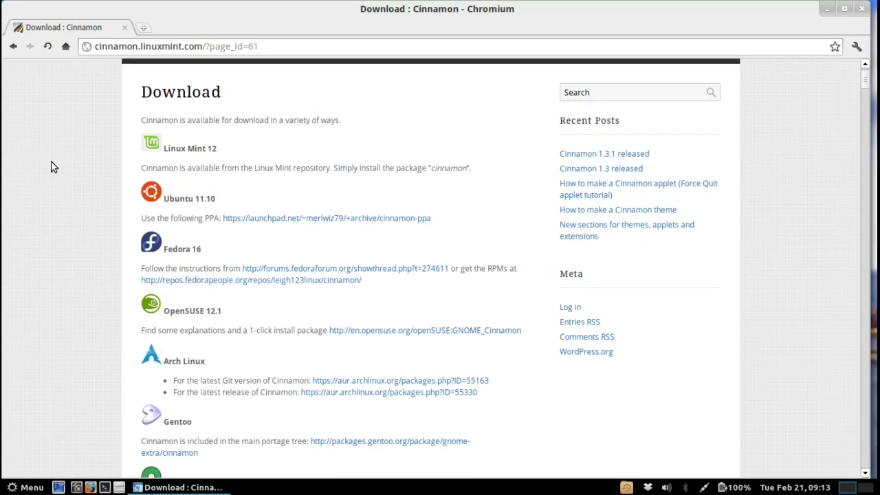
scroll(54, 167, down, 1)
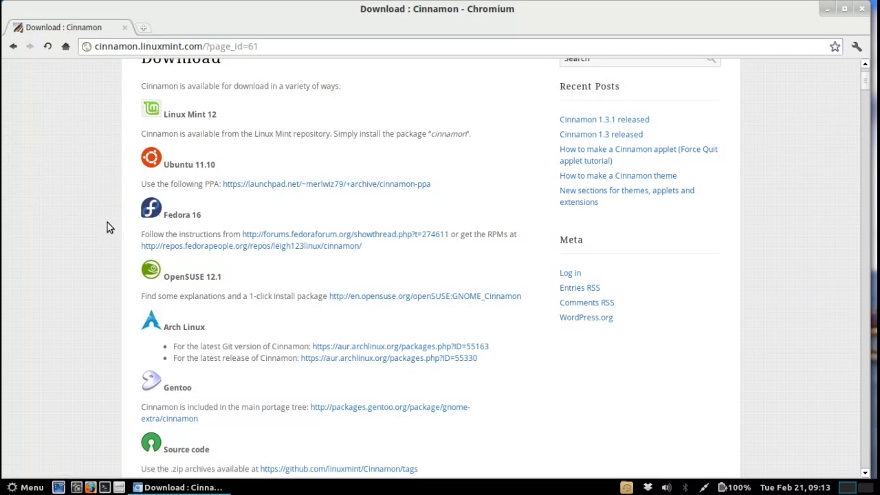
scroll(108, 223, down, 1)
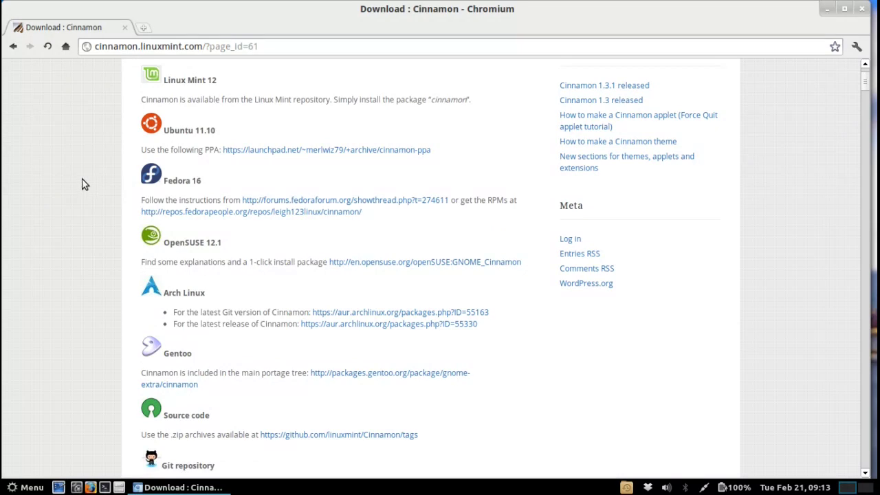
scroll(88, 173, down, 2)
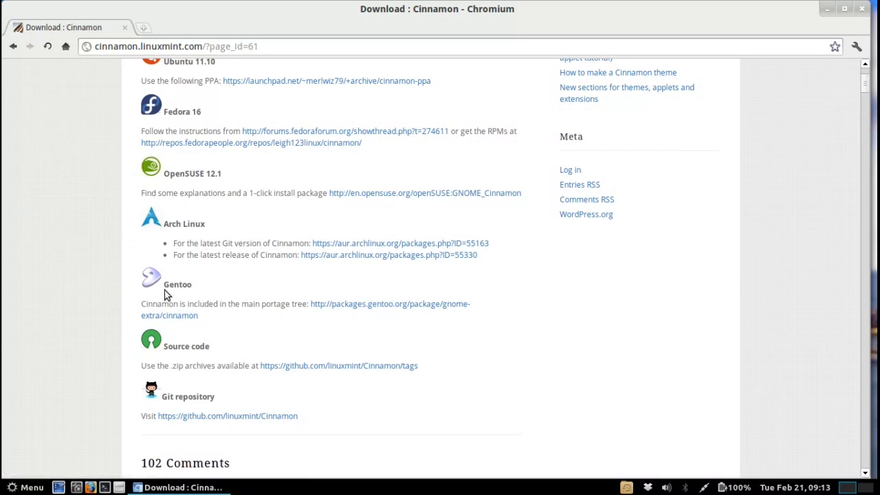
scroll(108, 345, down, 3)
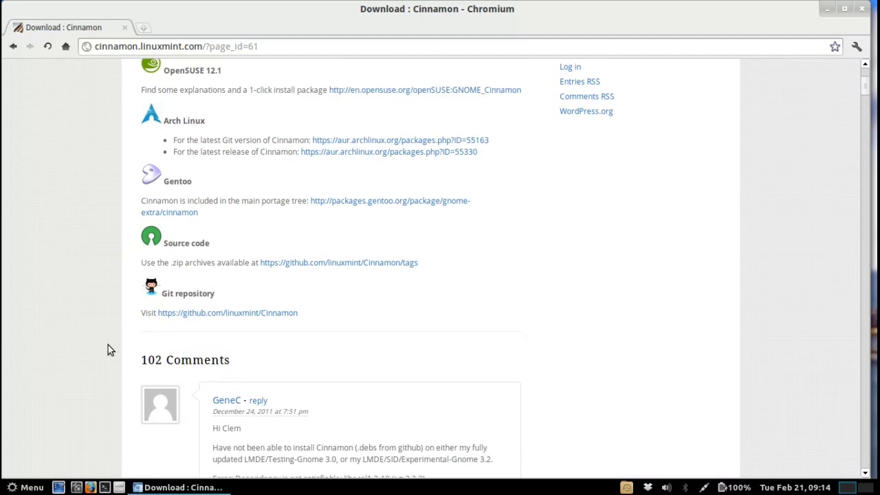
scroll(110, 348, up, 4)
scroll(112, 345, up, 3)
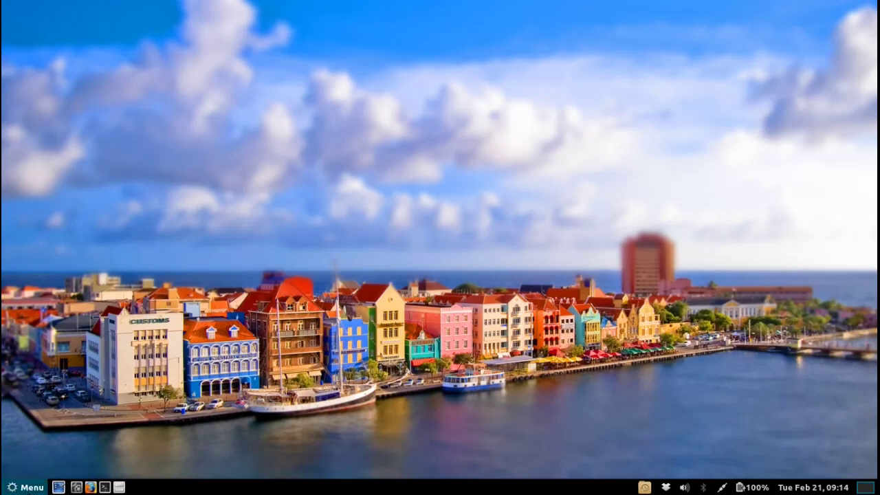
Open the Cinnamon Menu, look through its categories and All Applications, then close it
click(26, 487)
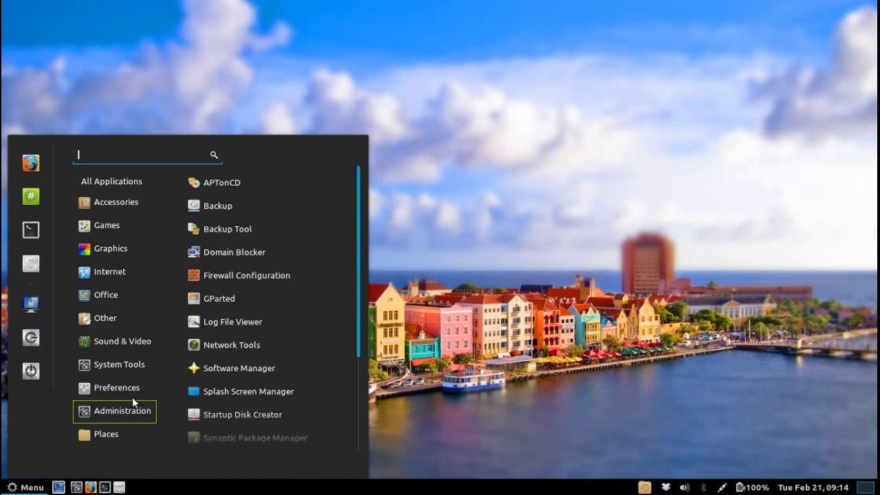
mouse_move(131, 225)
mouse_move(130, 180)
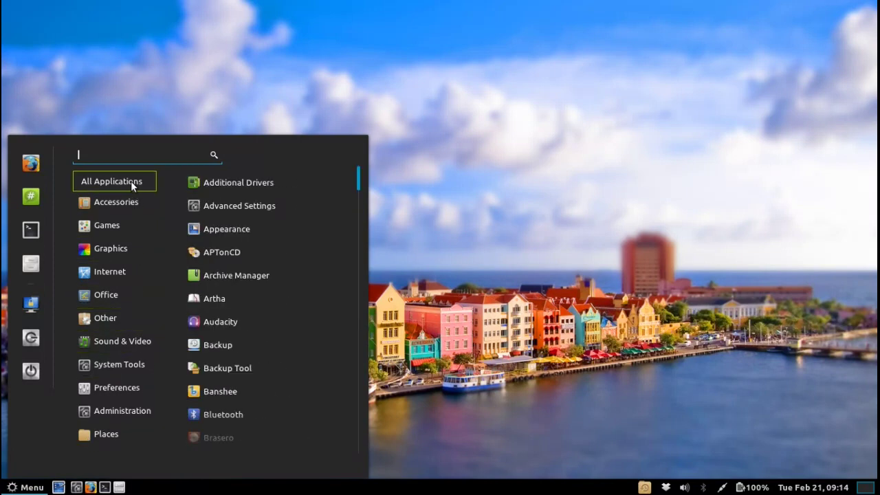
click(268, 91)
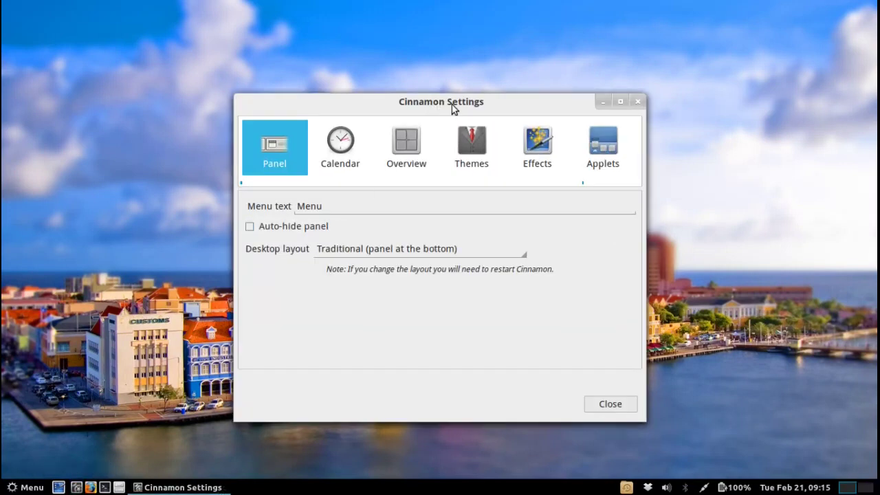
drag(451, 105, 429, 94)
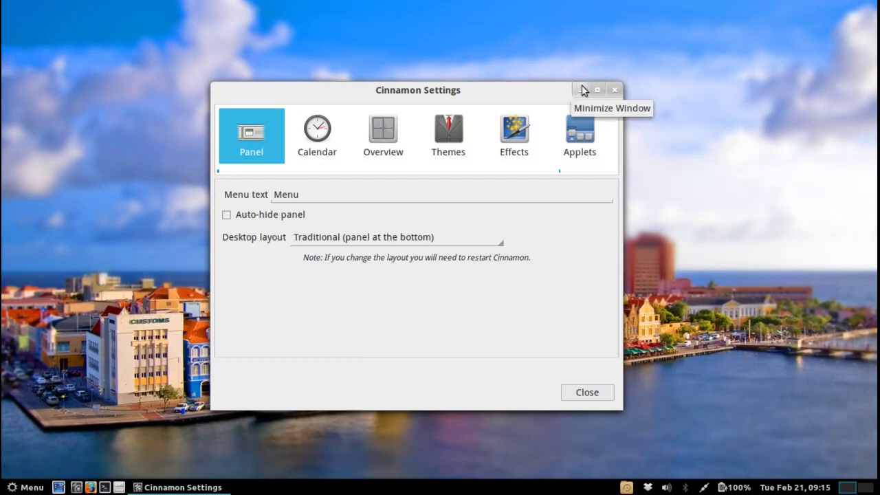
mouse_move(536, 88)
mouse_down()
mouse_move(543, 91)
mouse_move(529, 73)
mouse_move(527, 86)
mouse_move(541, 25)
mouse_move(523, 85)
mouse_up()
drag(451, 83, 470, 73)
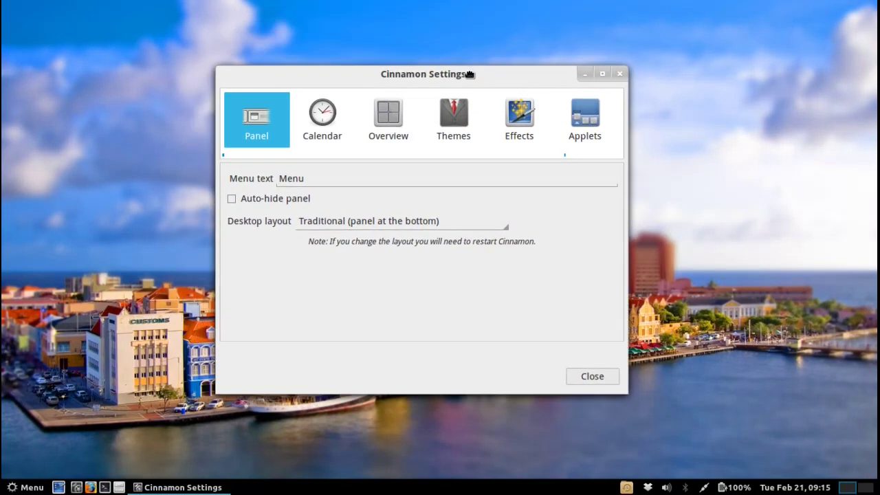